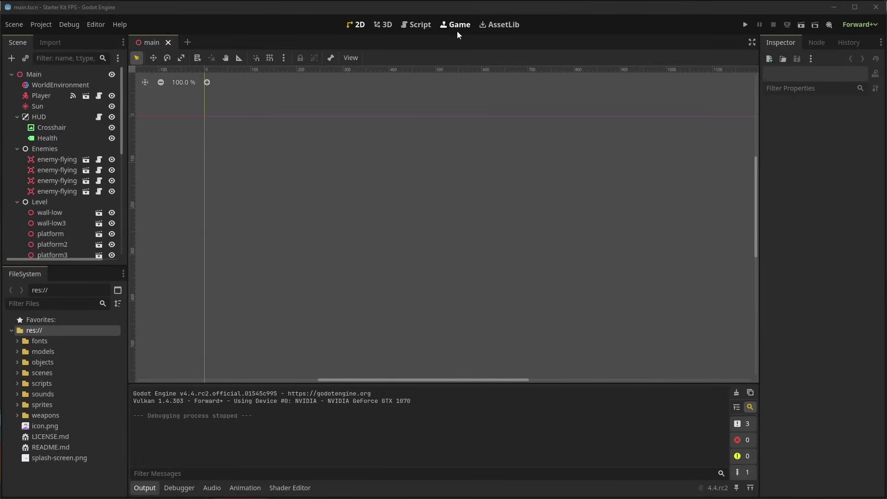
Run the FPS game embedded in the editor's Game view with the Output panel collapsed.
left_click(455, 25)
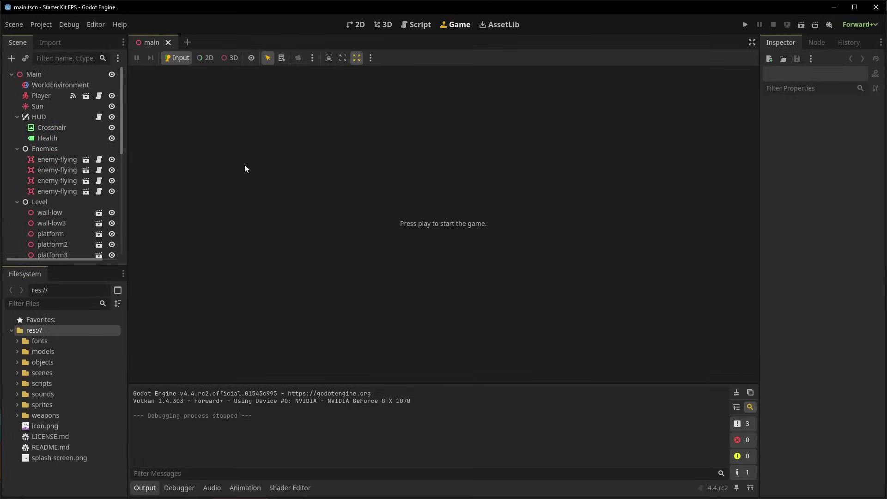
left_click(745, 26)
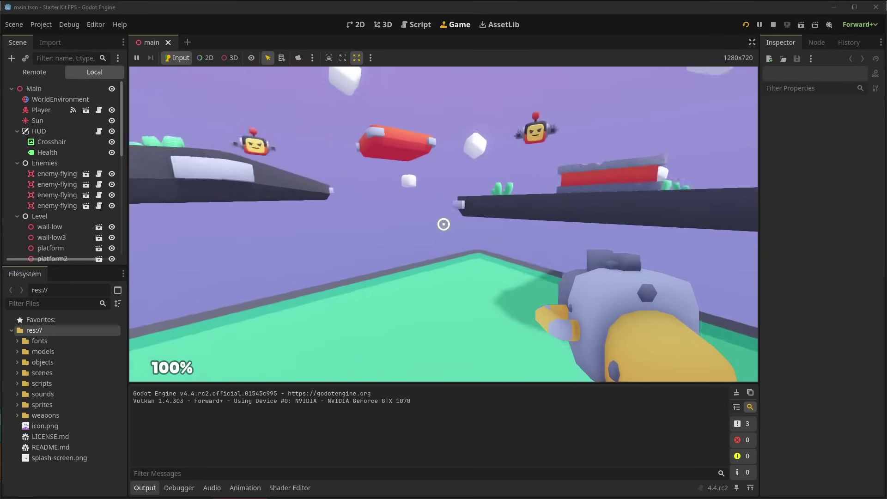
left_click(143, 492)
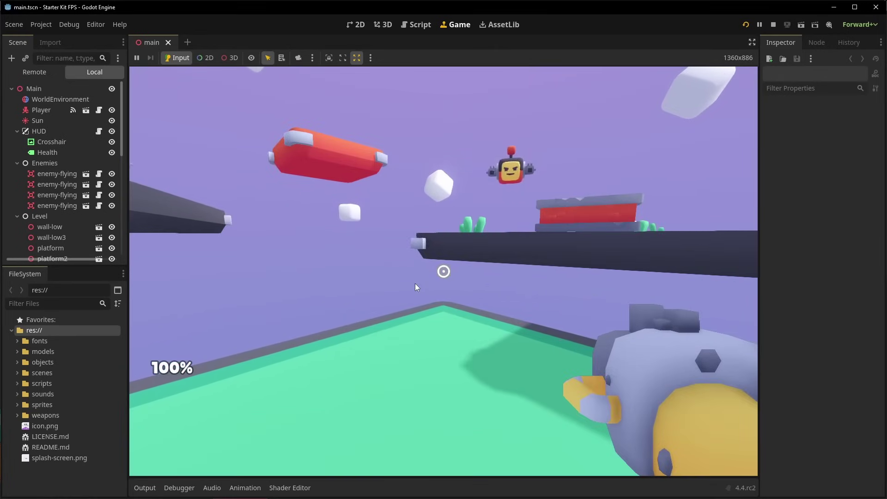
left_click(574, 271)
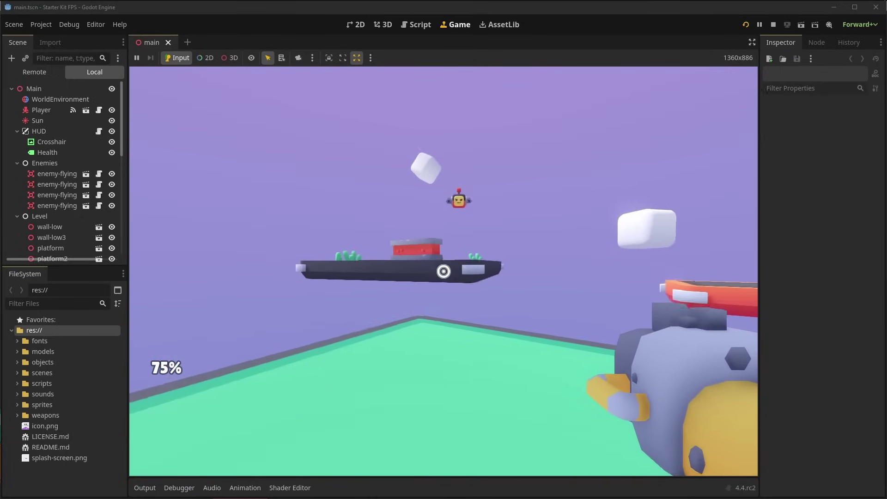
Select the red pillar and white cube in the running game, then zoom a free overhead camera.
left_click(230, 58)
left_click(360, 91)
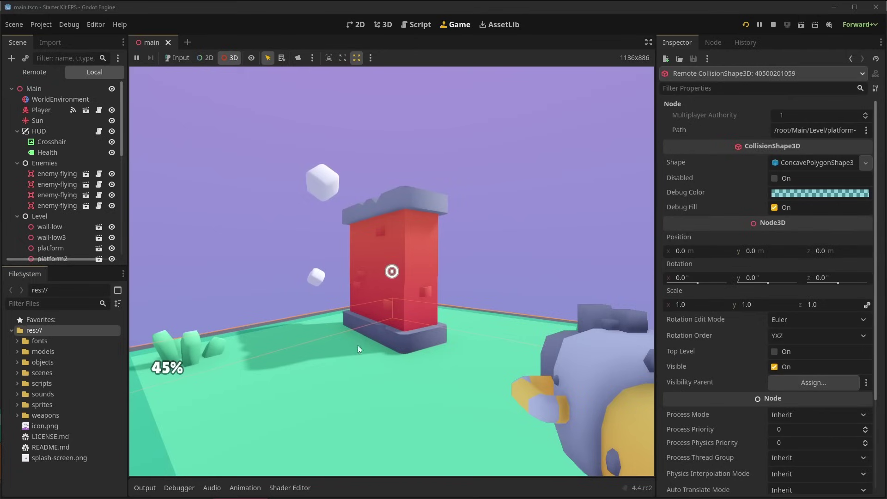
left_click(619, 343)
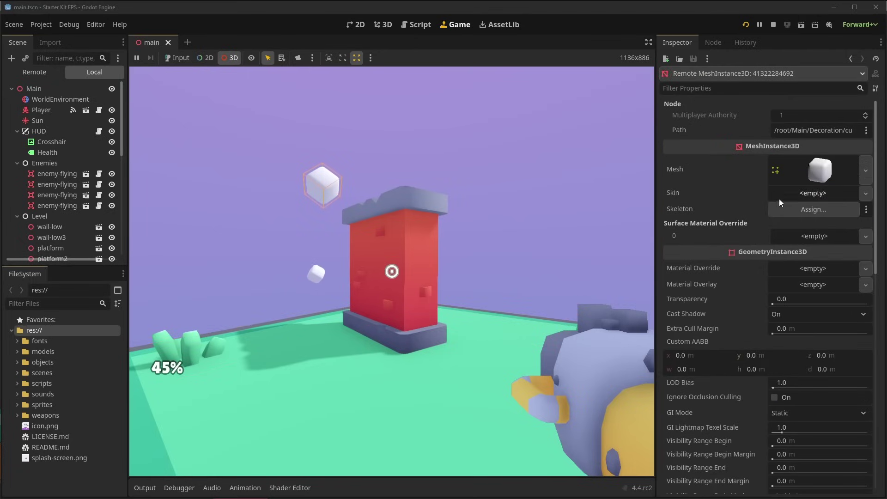
left_click(298, 58)
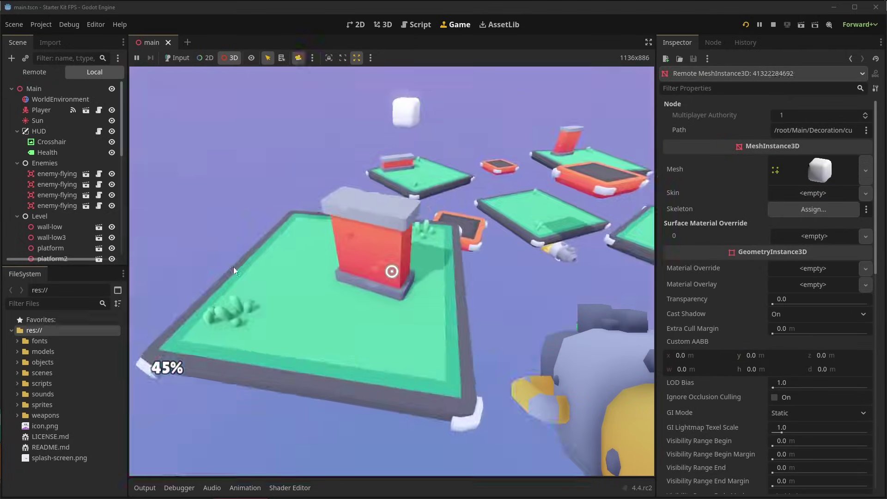
scroll(427, 273, "up", 2)
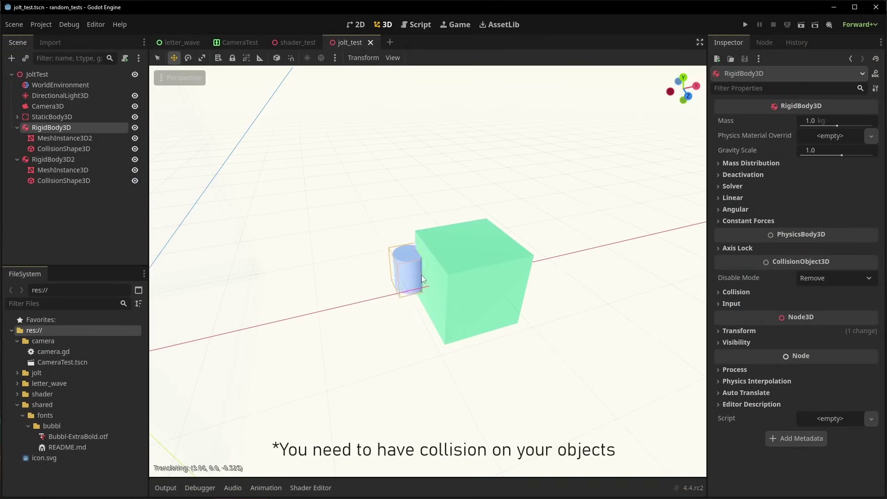
Drag the cylinder with physics placement until it rests against the green cube's left side.
left_click_drag(439, 285, 463, 288)
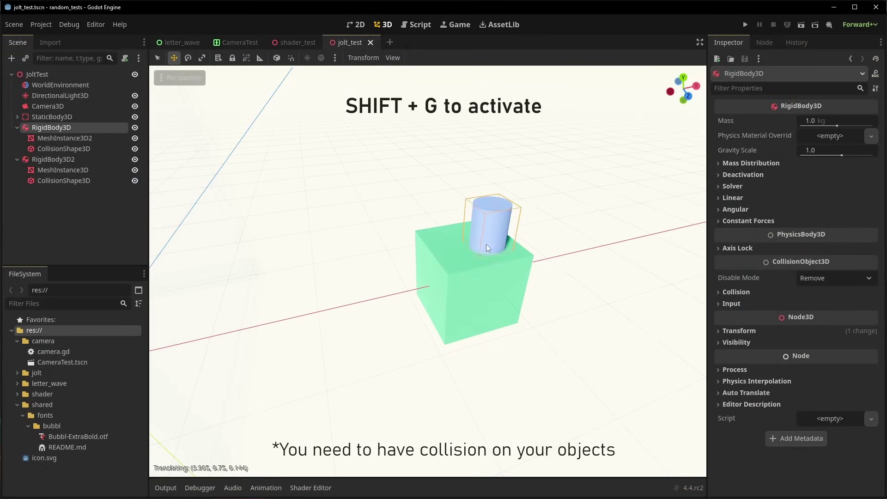
left_click_drag(434, 268, 496, 277)
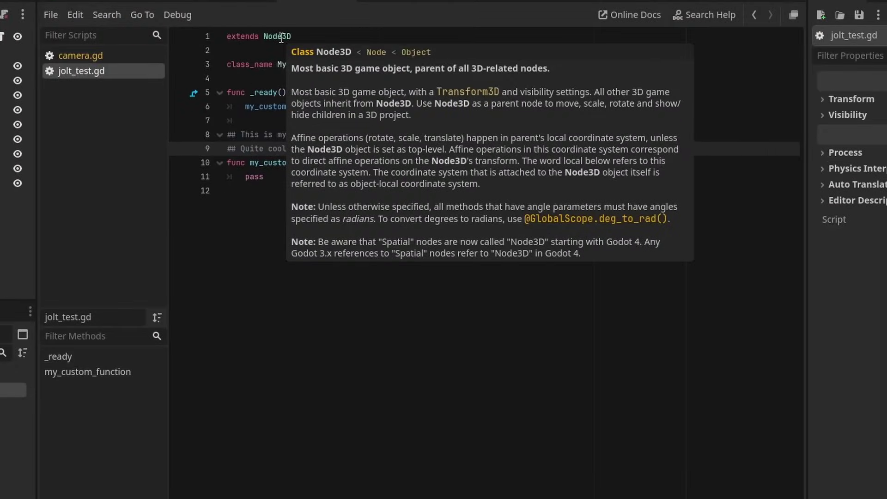
Read the doc tooltips for Node3D, my_custom_function and float in jolt_test.gd.
left_click(263, 77)
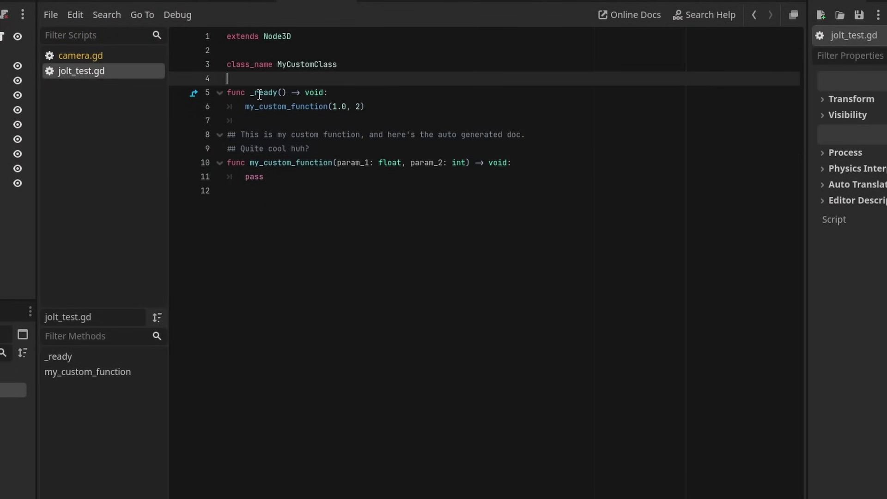
mouse_move(261, 95)
mouse_move(309, 108)
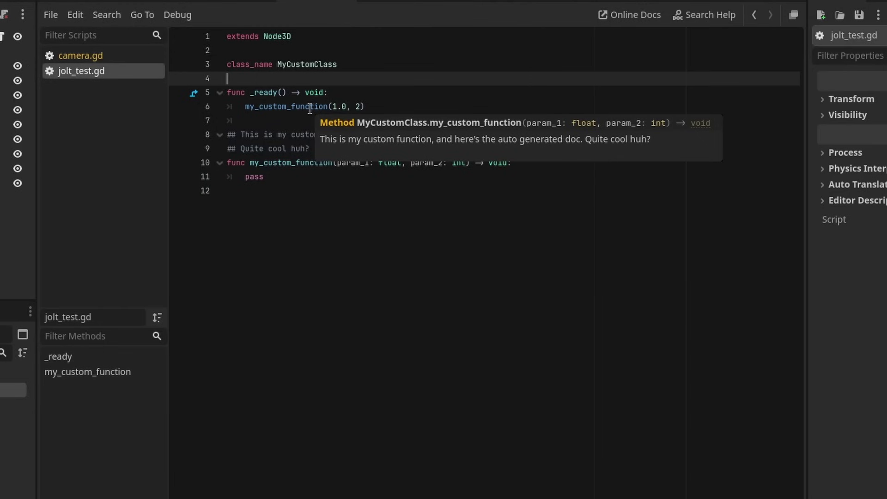
left_click(301, 177)
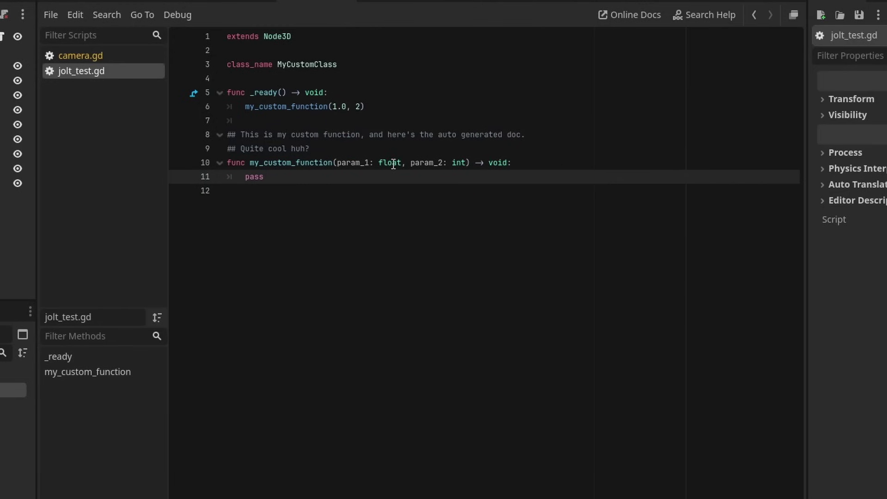
mouse_move(393, 164)
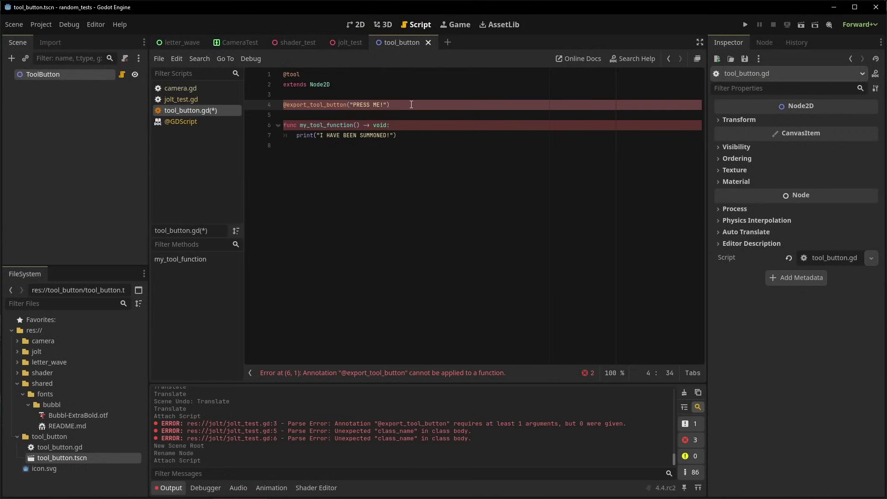
Add 'var action = my_tool_function' under the PRESS ME! export and run it from the Inspector button.
type("var actio")
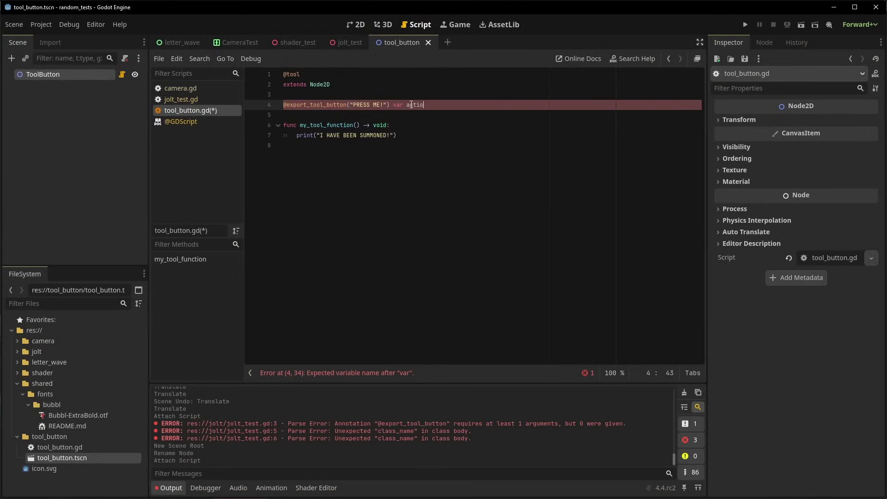
type("n = my_tool_function")
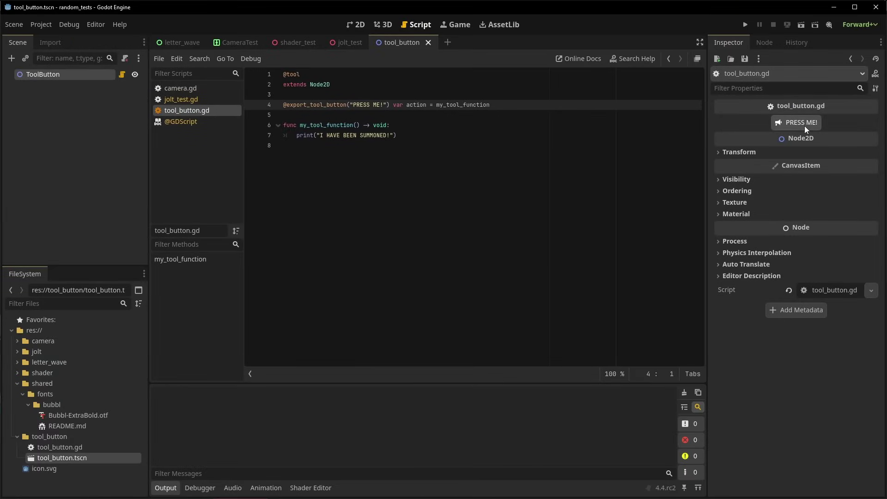
left_click(805, 126)
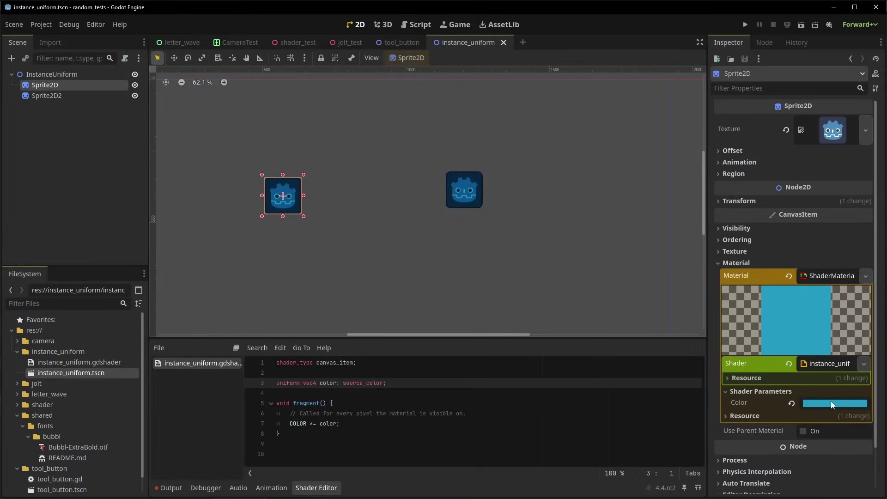
Tint both sprites blue-purple via the shader Color, then make the colour an instance uniform.
left_click(831, 403)
left_click_drag(791, 243, 855, 168)
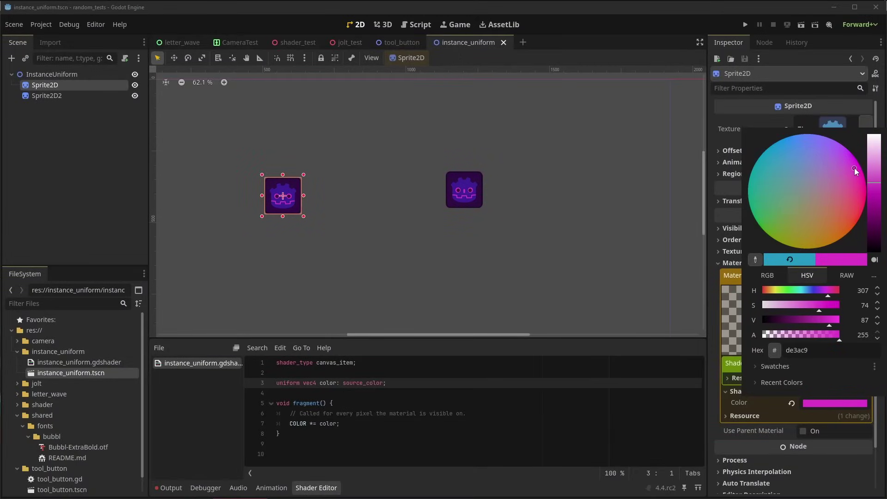
left_click(300, 426)
type("instance")
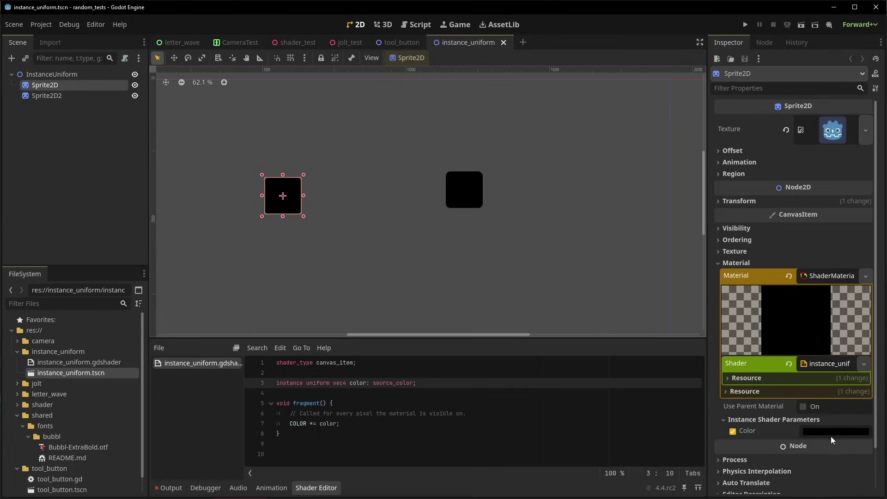
Give the first sprite an orange instance Color and the second sprite a pale green one.
left_click(826, 434)
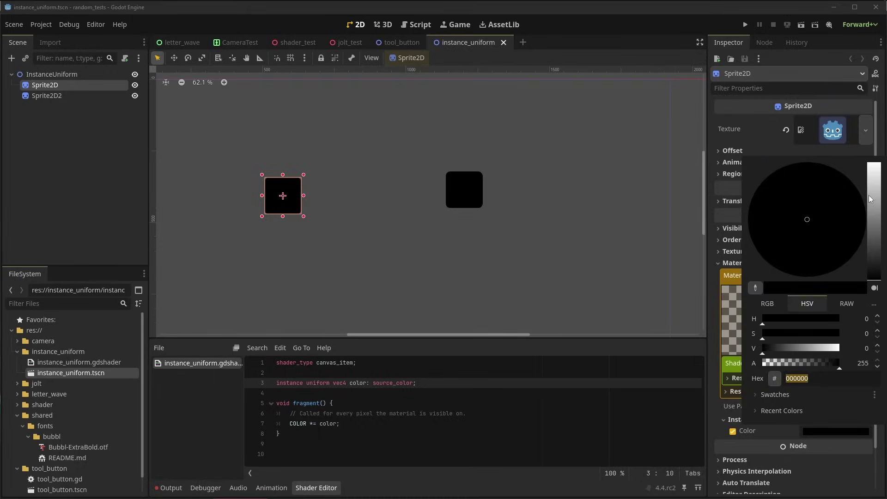
left_click_drag(870, 199, 869, 166)
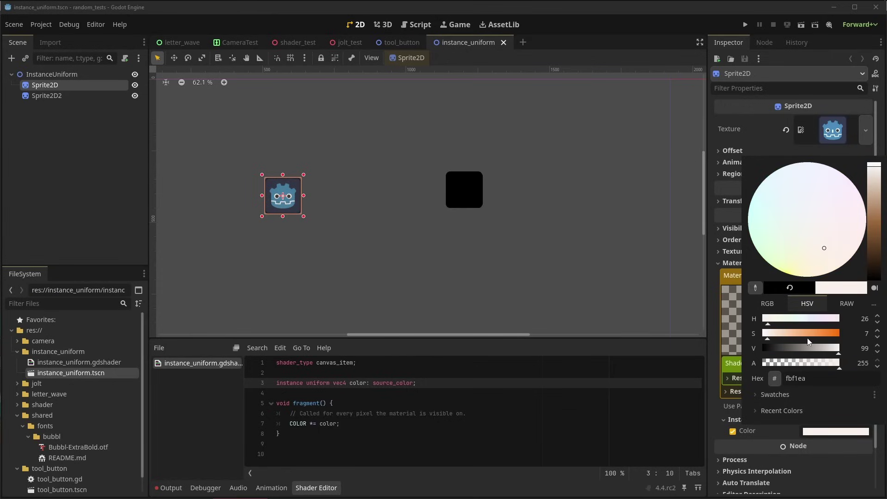
mouse_move(809, 341)
left_mouse_down()
mouse_move(831, 337)
mouse_move(820, 336)
left_mouse_up()
left_click(109, 101)
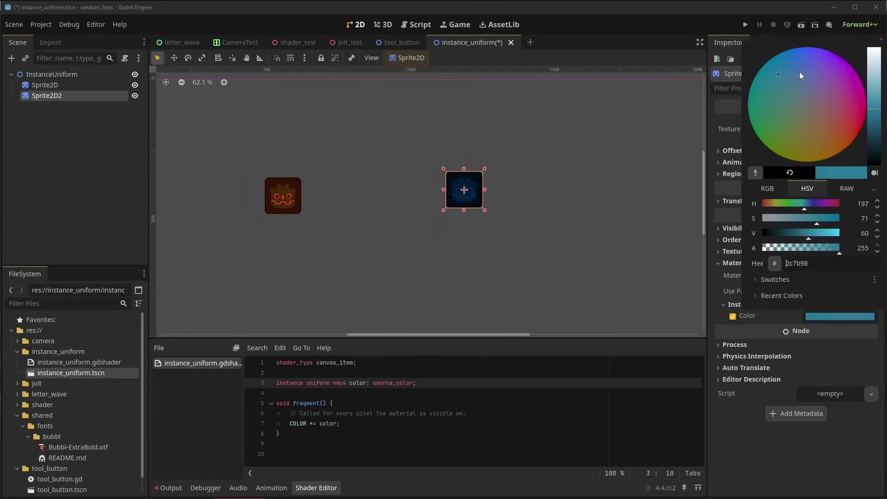
left_click_drag(880, 139, 879, 58)
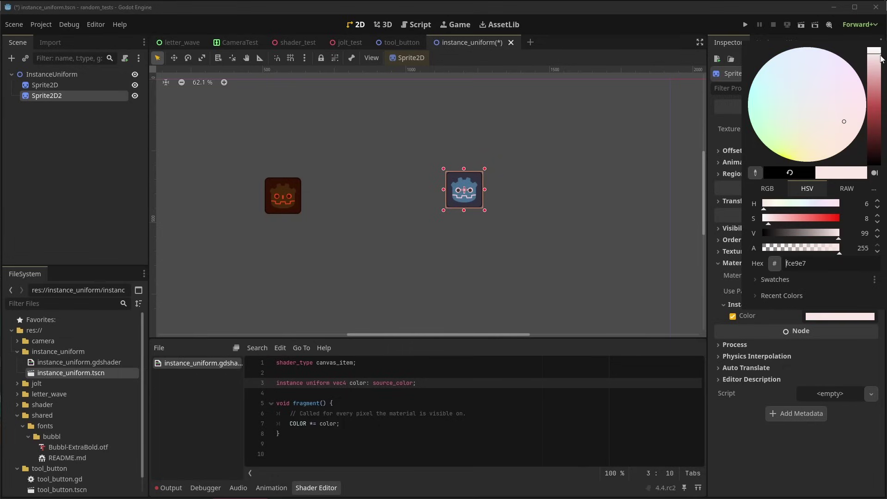
left_click_drag(753, 116, 788, 68)
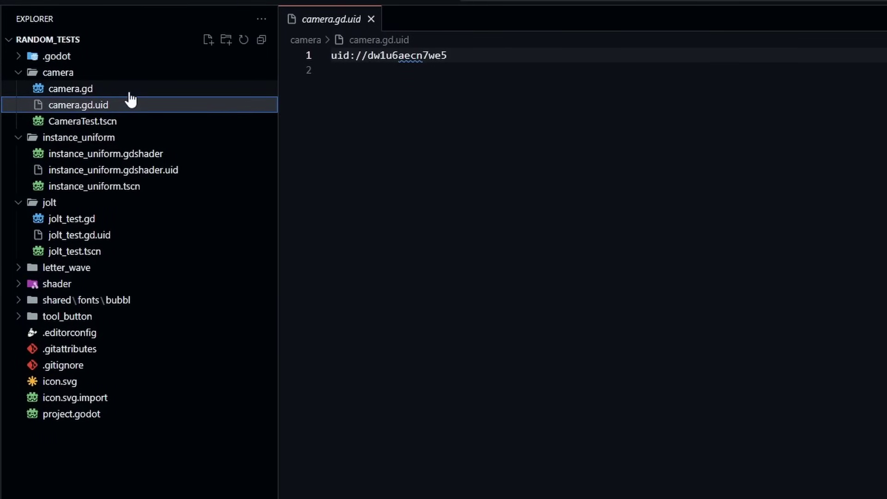
Open camera.gd.uid, instance_uniform.gdshader.uid and jolt_test.gd.uid to see their single uid lines.
left_click(126, 90)
left_click(130, 105)
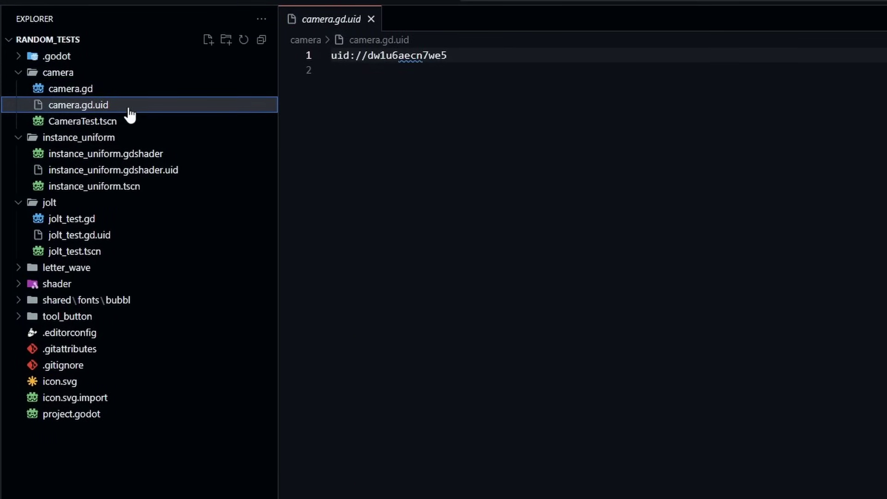
left_click(148, 171)
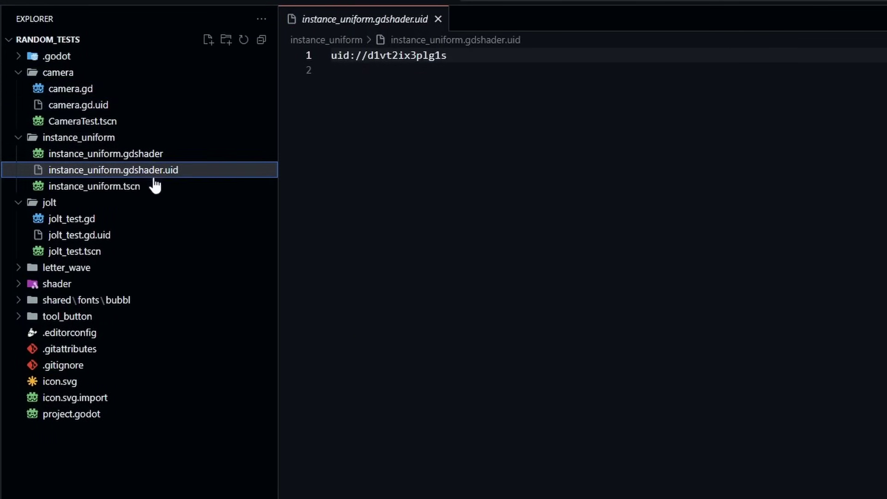
left_click(147, 236)
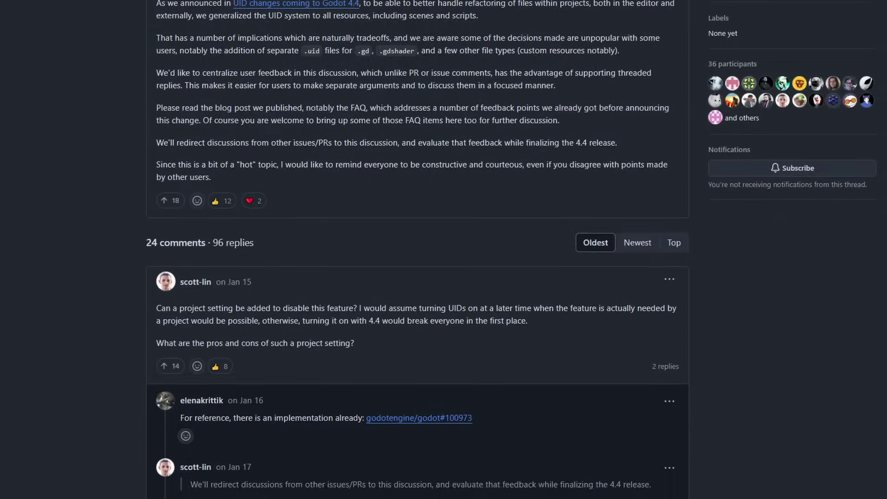
scroll(443, 249, "down", 15)
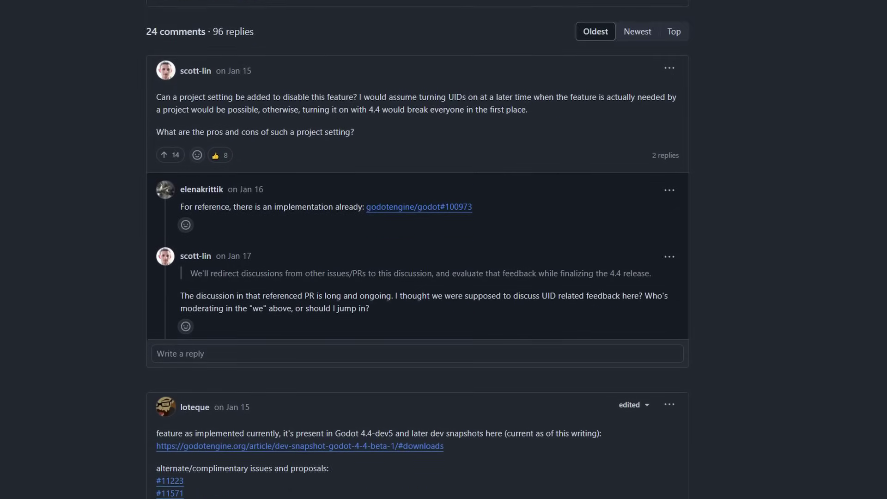
scroll(443, 249, "down", 20)
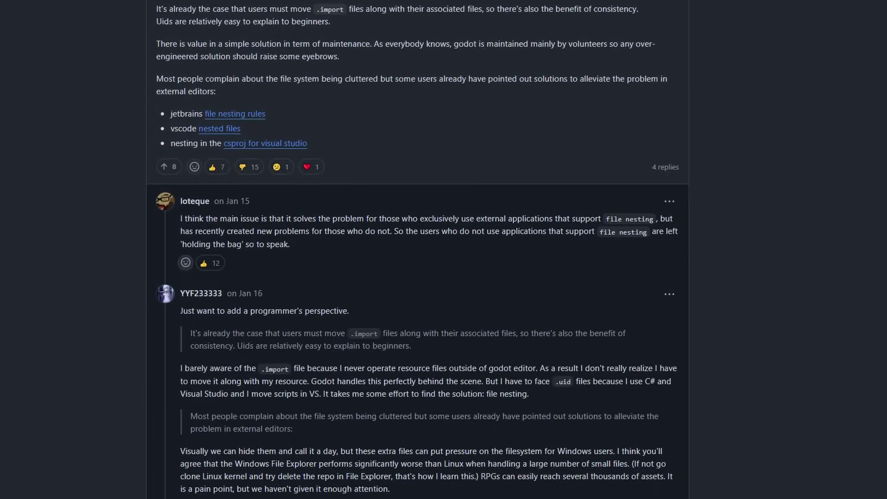
scroll(444, 249, "down", 20)
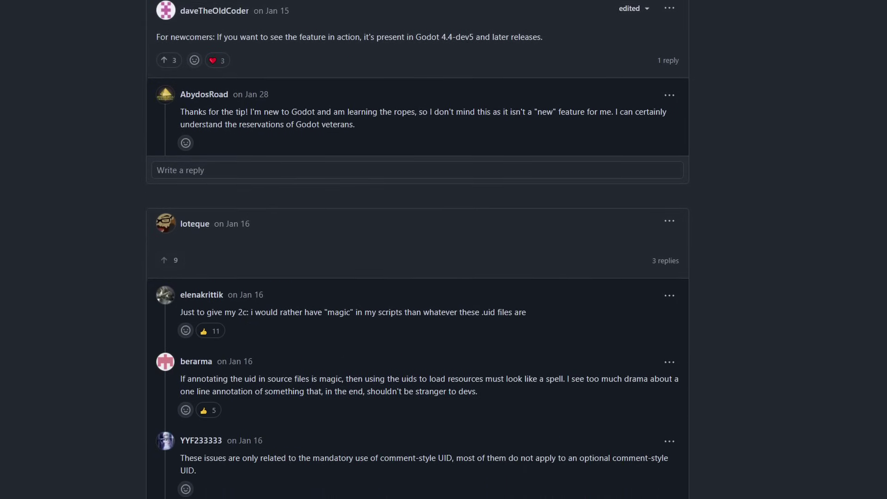
scroll(443, 249, "down", 5)
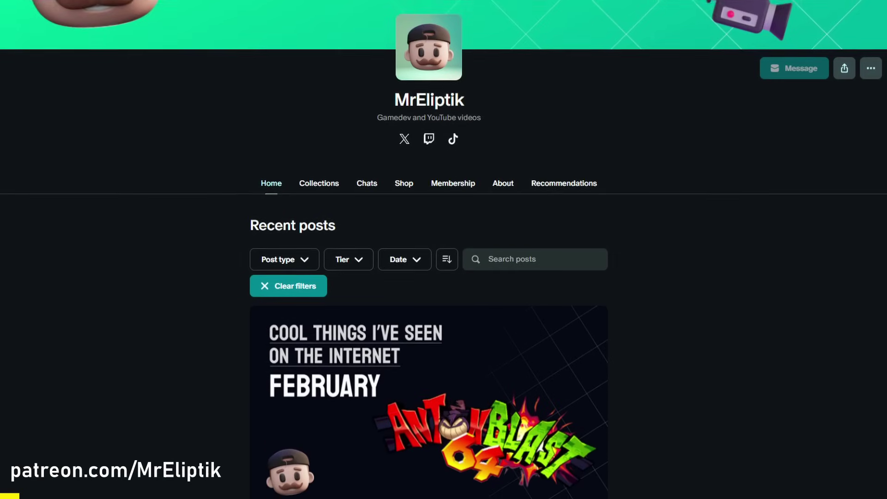
scroll(443, 249, "down", 3)
scroll(429, 250, "down", 4)
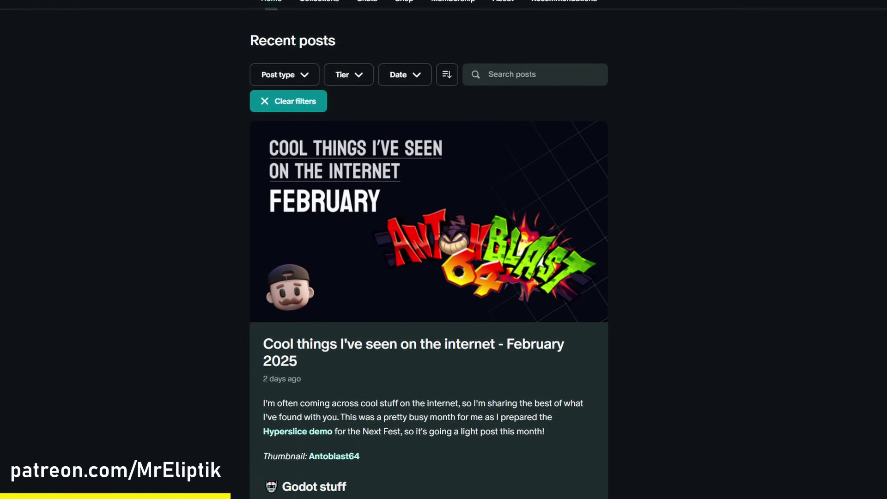
scroll(429, 250, "down", 4)
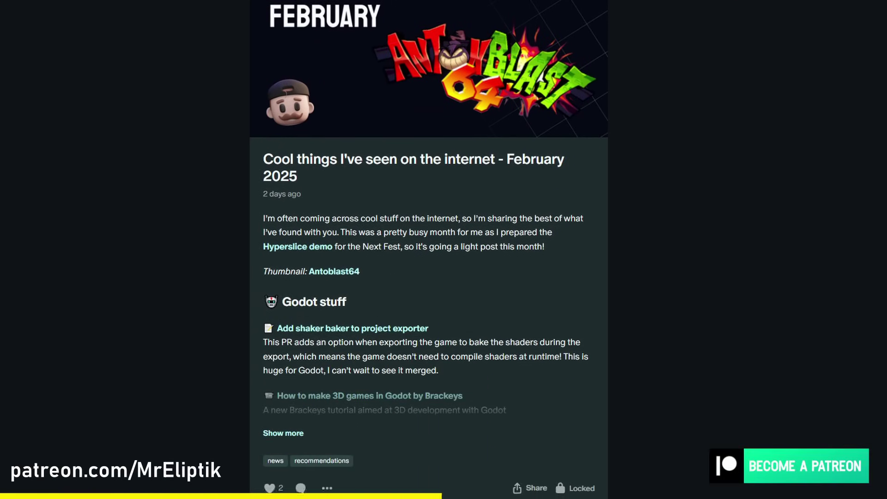
scroll(429, 249, "down", 4)
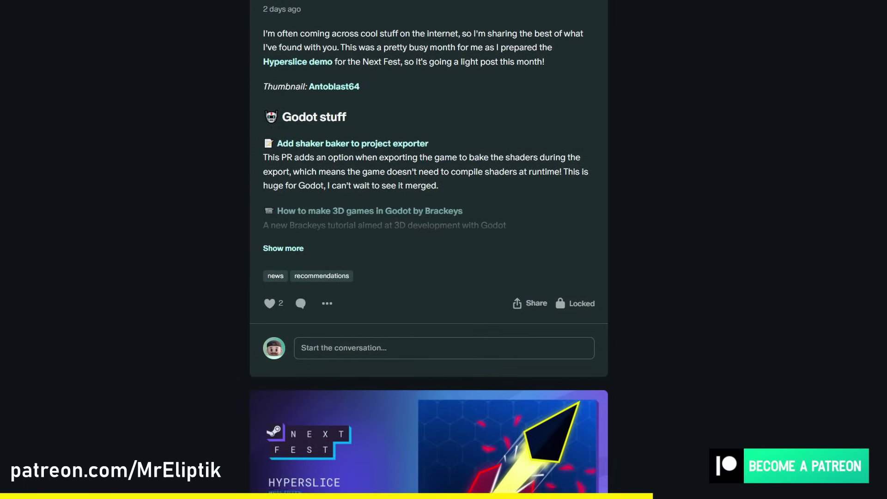
scroll(429, 249, "down", 2)
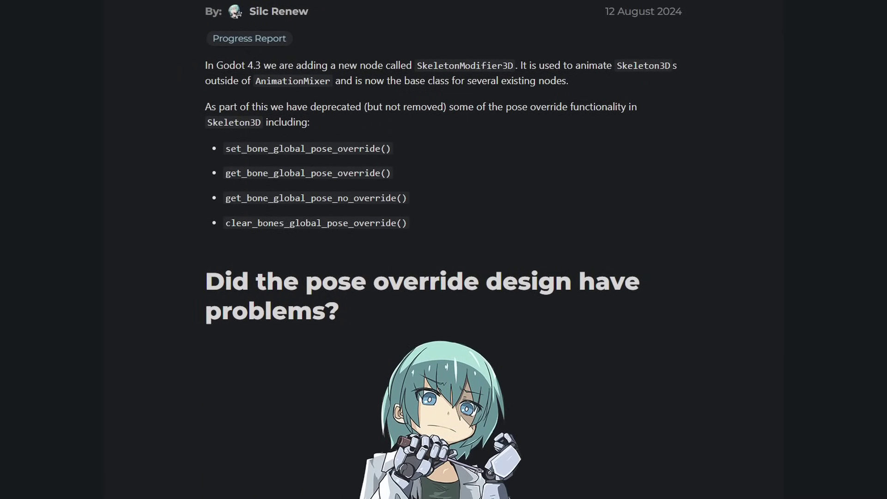
scroll(443, 249, "down", 5)
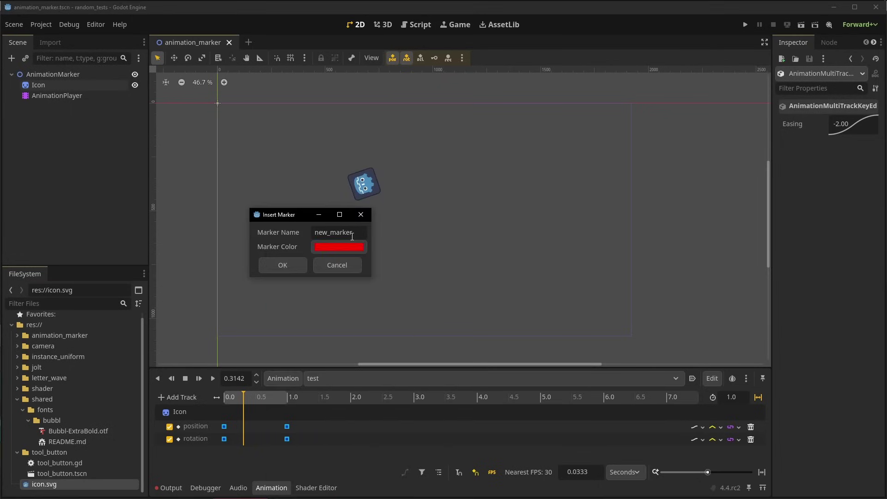
Add a red marker and a green marker to the test animation's timeline.
left_click(283, 264)
right_click(265, 399)
left_click(280, 406)
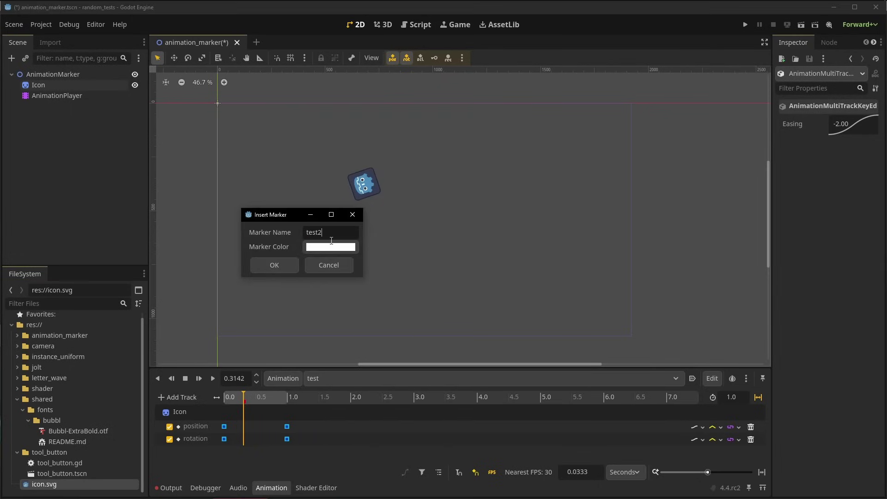
left_click(330, 246)
left_click(296, 319)
left_click(323, 233)
left_click(274, 265)
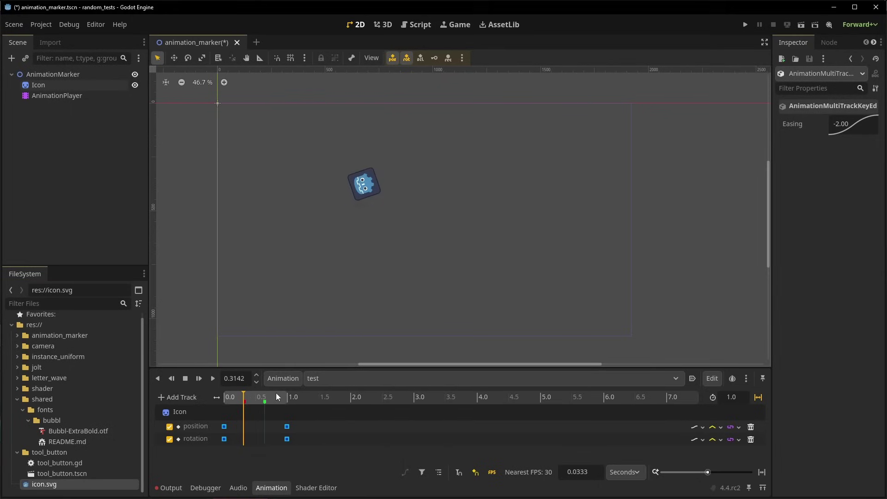
Select both markers, play only the section between them, and switch to plain looping.
scroll(275, 397, "up", 3, "ctrl")
left_click(276, 401)
left_click(356, 401, "shift")
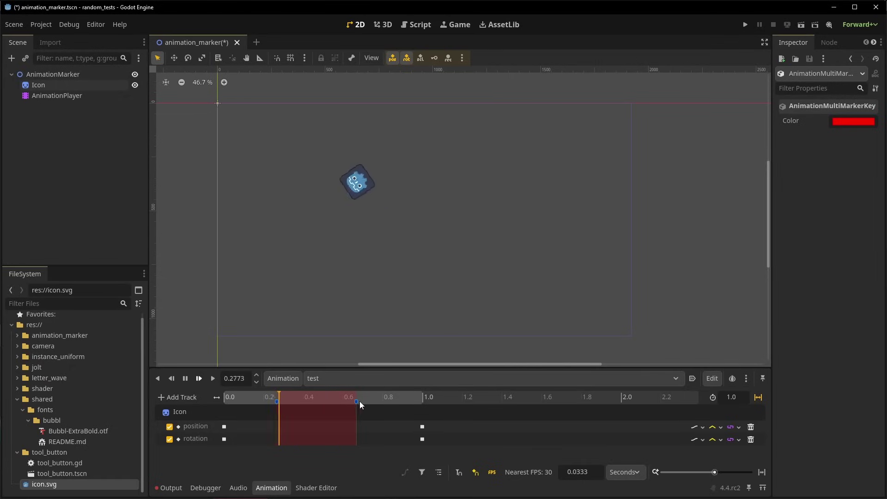
left_click(389, 402, "shift")
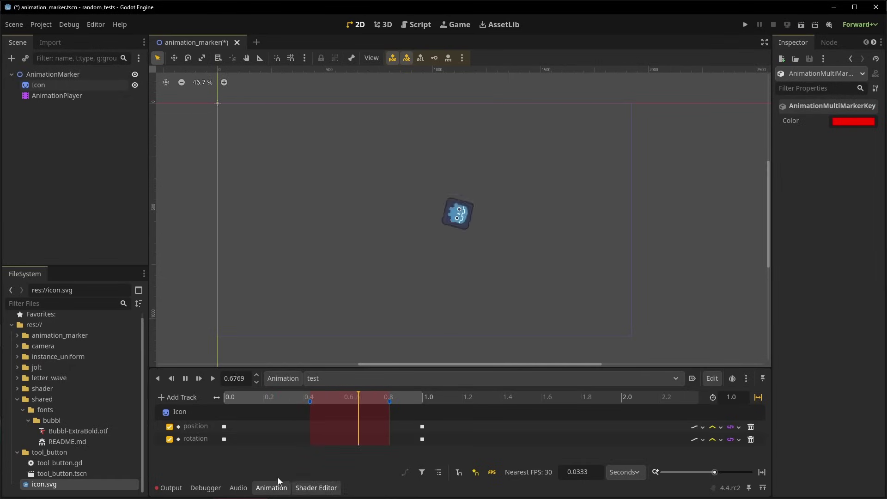
left_click(758, 397)
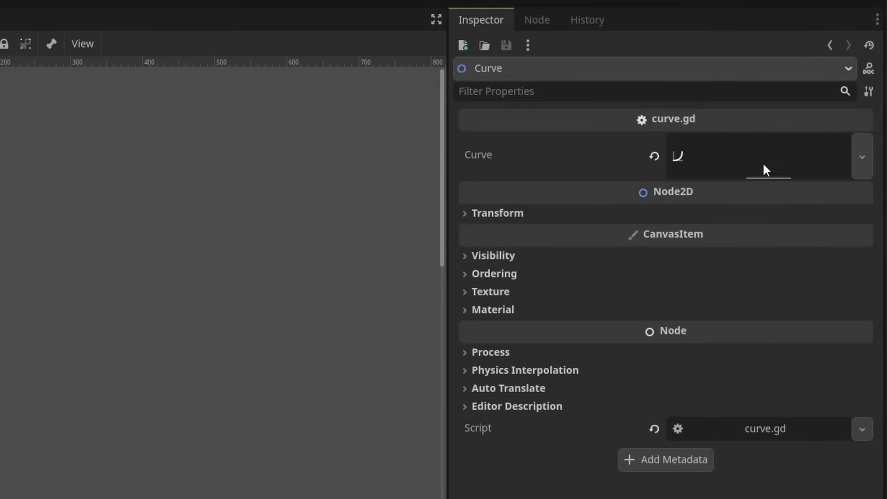
Add a curve point, set Max Domain to 10, and drag Max Value up to 1.32.
left_click(668, 225)
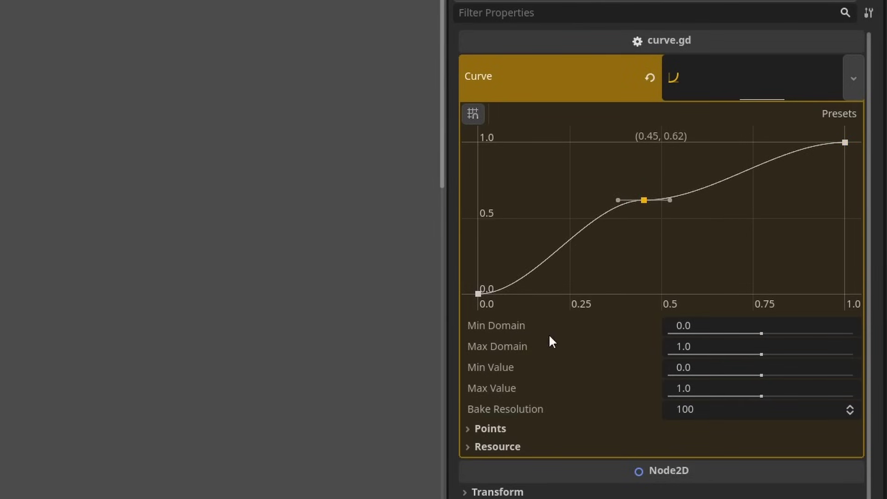
left_click(710, 346)
type("100")
key("Return")
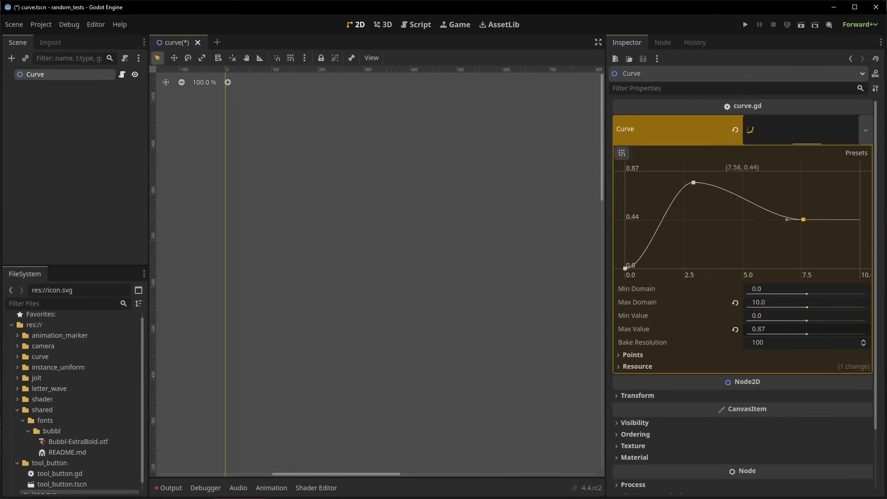
left_click_drag(786, 329, 766, 329)
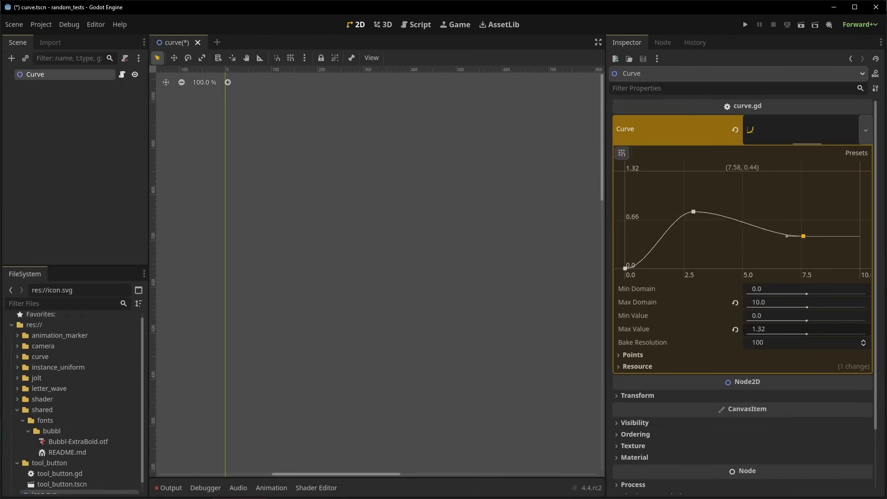